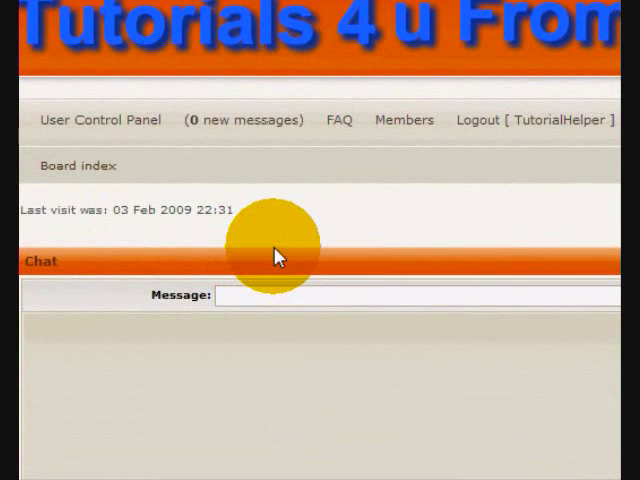
pyautogui.scroll(-3, 278, 256)
pyautogui.scroll(-3, 278, 256)
pyautogui.scroll(-3, 278, 320)
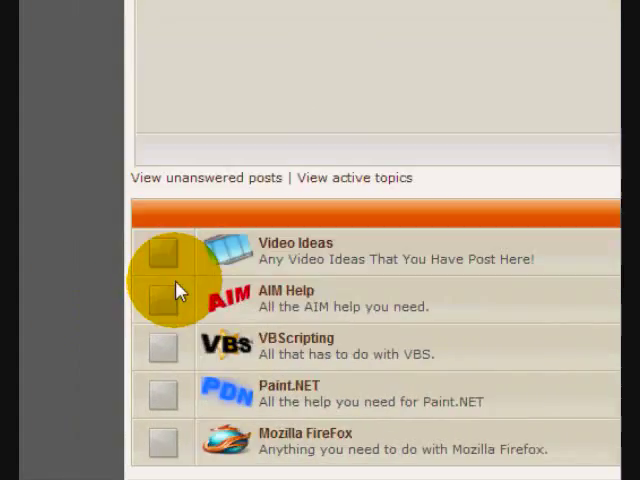
pyautogui.scroll(-1, 250, 240)
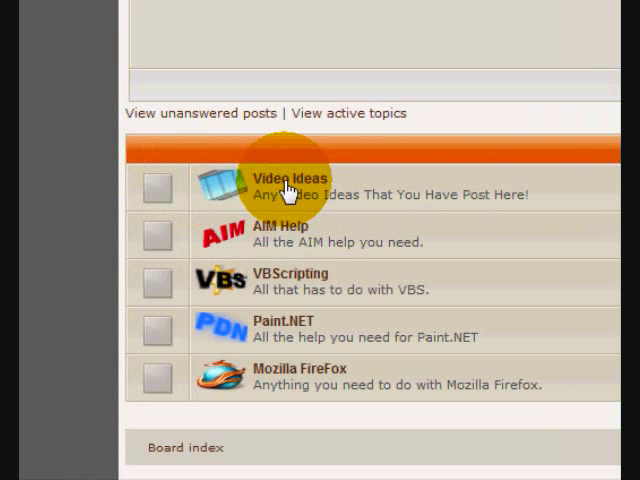
pyautogui.scroll(1, 160, 110)
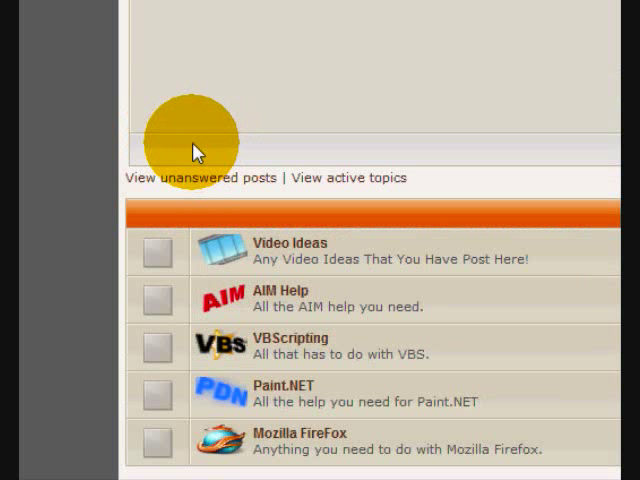
pyautogui.scroll(1, 200, 152)
pyautogui.scroll(1, 280, 132)
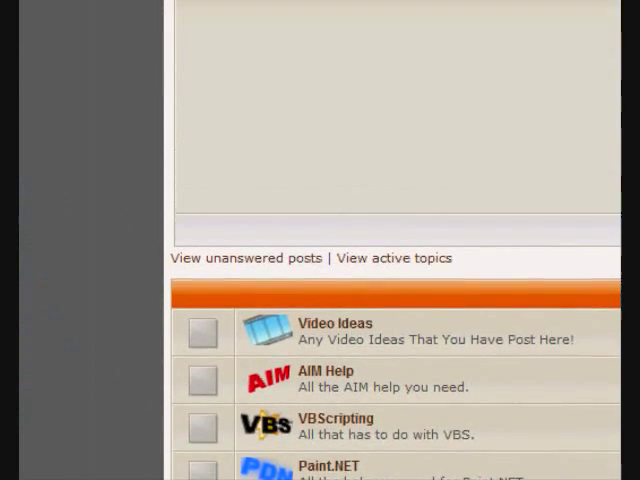
pyautogui.scroll(5, 320, 240)
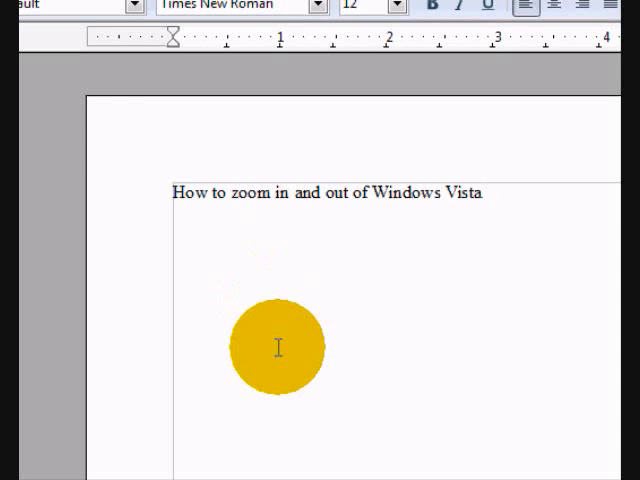
pyautogui.scroll(1, 278, 347)
pyautogui.scroll(1, 278, 347)
pyautogui.scroll(1, 346, 320)
pyautogui.scroll(1, 346, 320)
pyautogui.scroll(1, 346, 320)
pyautogui.scroll(1, 346, 300)
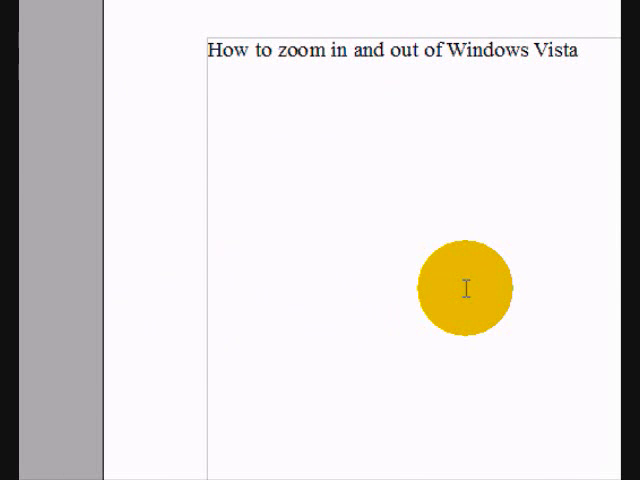
pyautogui.scroll(1, 465, 288)
pyautogui.scroll(1, 460, 275)
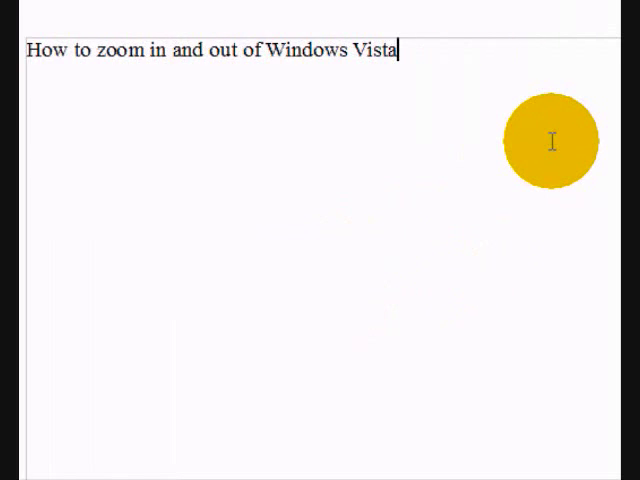
pyautogui.scroll(2, 535, 140)
# Close the 'How to zoom in and out of Windows Vista' document window.
pyautogui.click(597, 9)
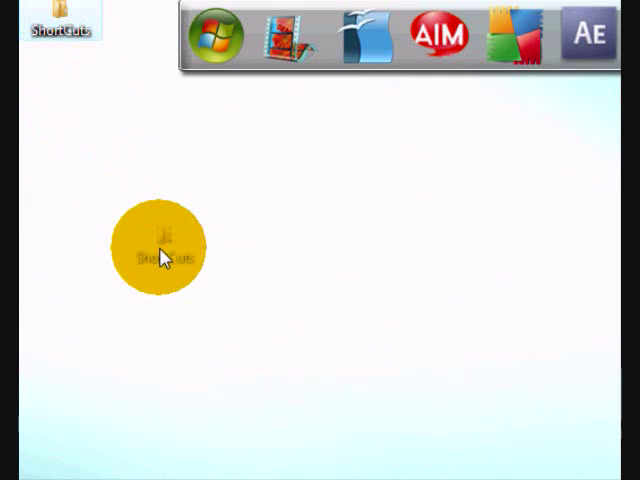
# Drag the ShortCuts folder icon lower down the desktop.
pyautogui.moveTo(160, 258)
pyautogui.mouseDown()
pyautogui.moveTo(126, 245)
pyautogui.moveTo(152, 360)
pyautogui.mouseUp()
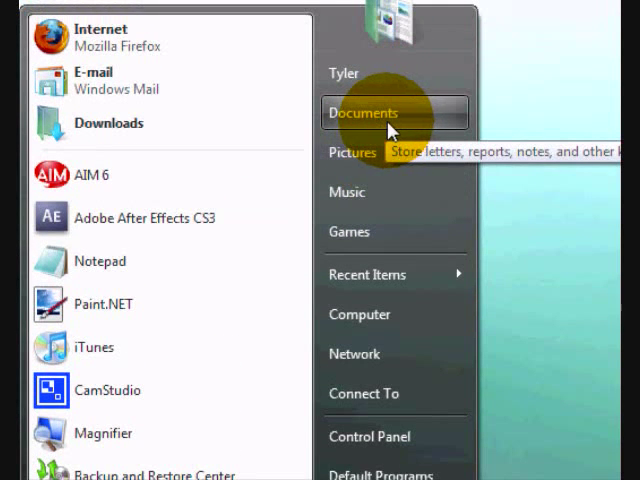
# Run ZoomIt.exe from Downloads past the security warning, then close Explorer.
pyautogui.click(100, 147)
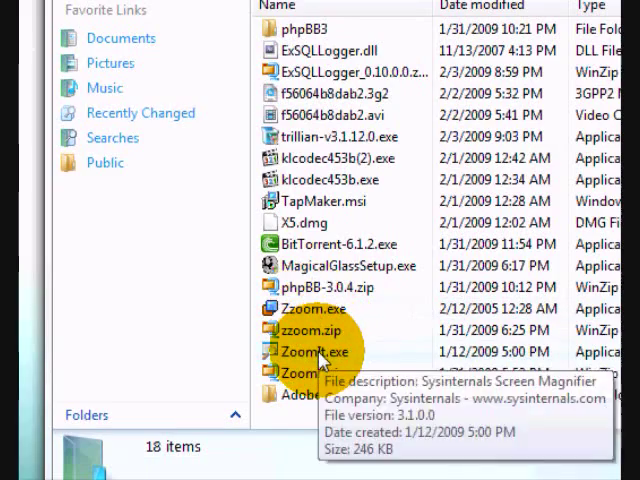
pyautogui.doubleClick(318, 352)
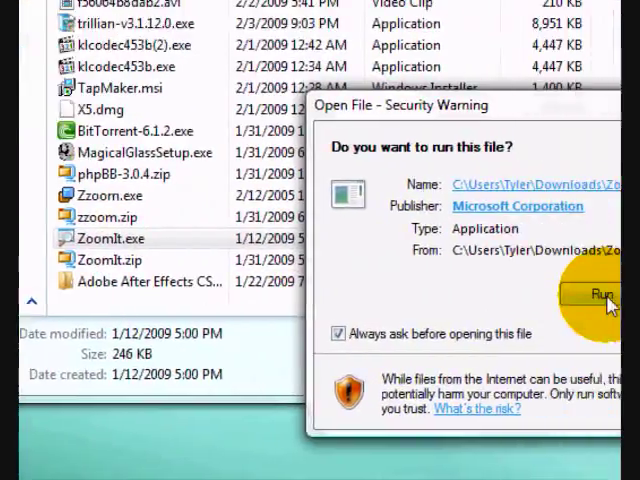
pyautogui.click(603, 296)
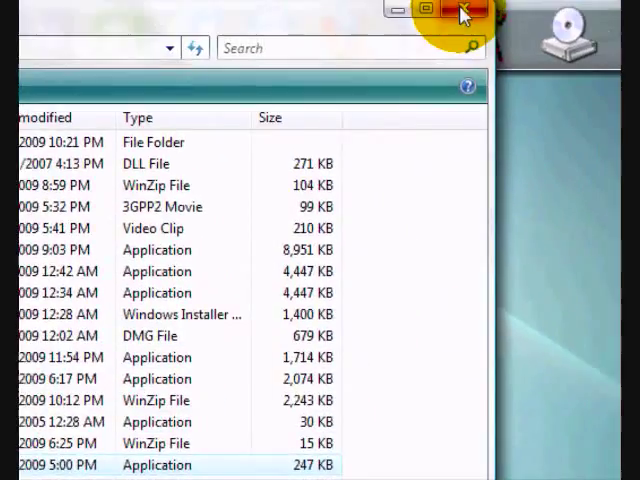
pyautogui.click(461, 14)
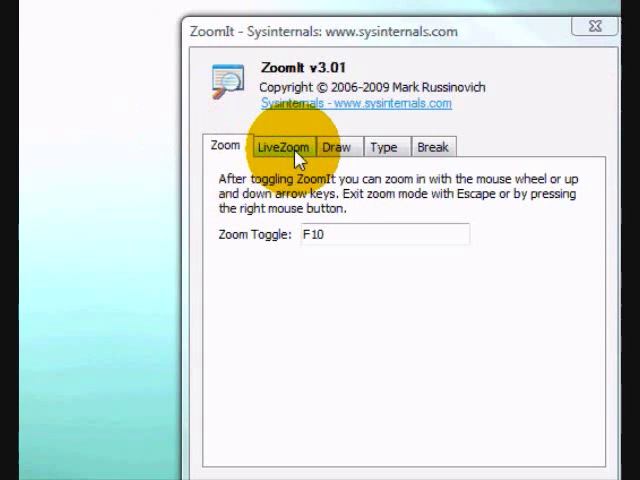
pyautogui.click(283, 147)
pyautogui.click(336, 147)
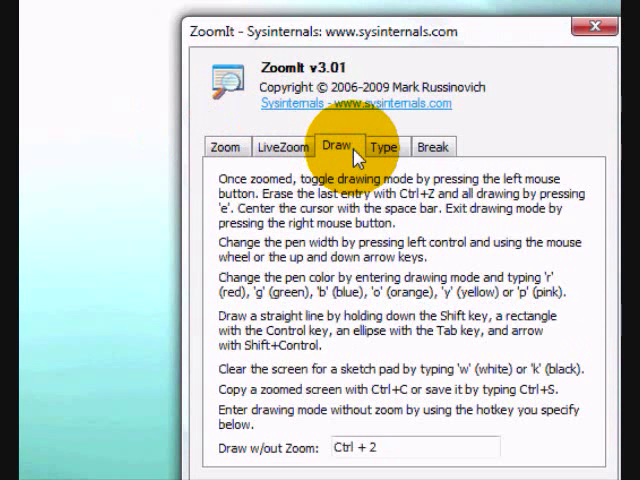
pyautogui.click(382, 147)
pyautogui.click(432, 147)
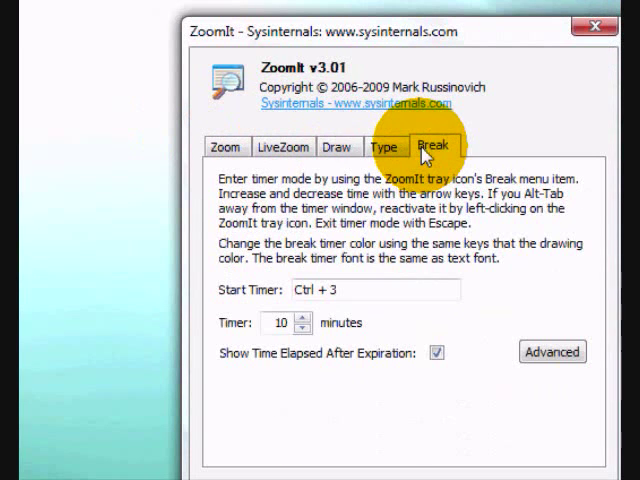
pyautogui.click(225, 147)
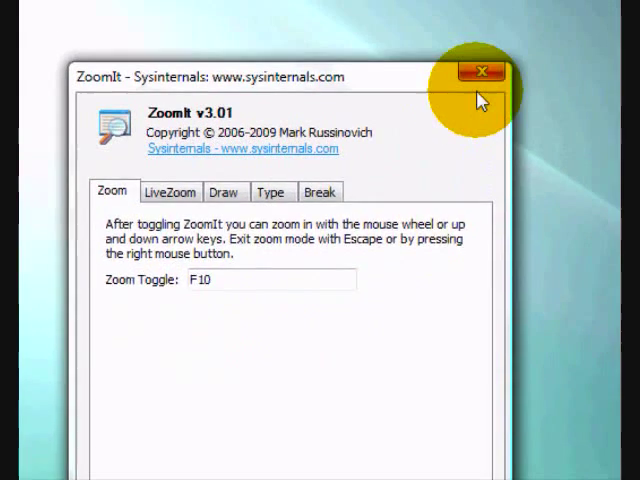